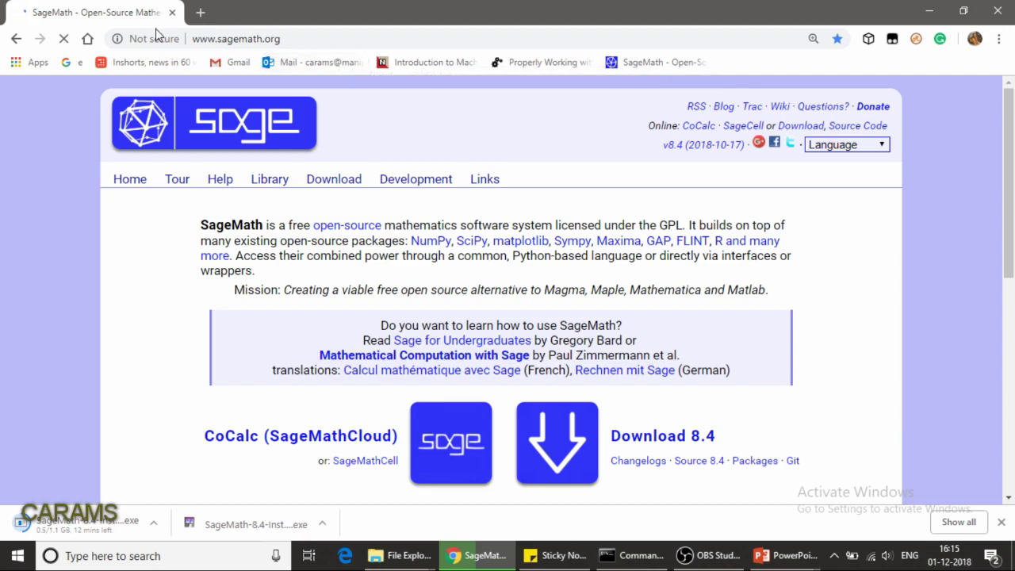
# Open the Download 8.4 page of the SageMath website and highlight its Download Binaries heading.
pyautogui.moveTo(454, 208)
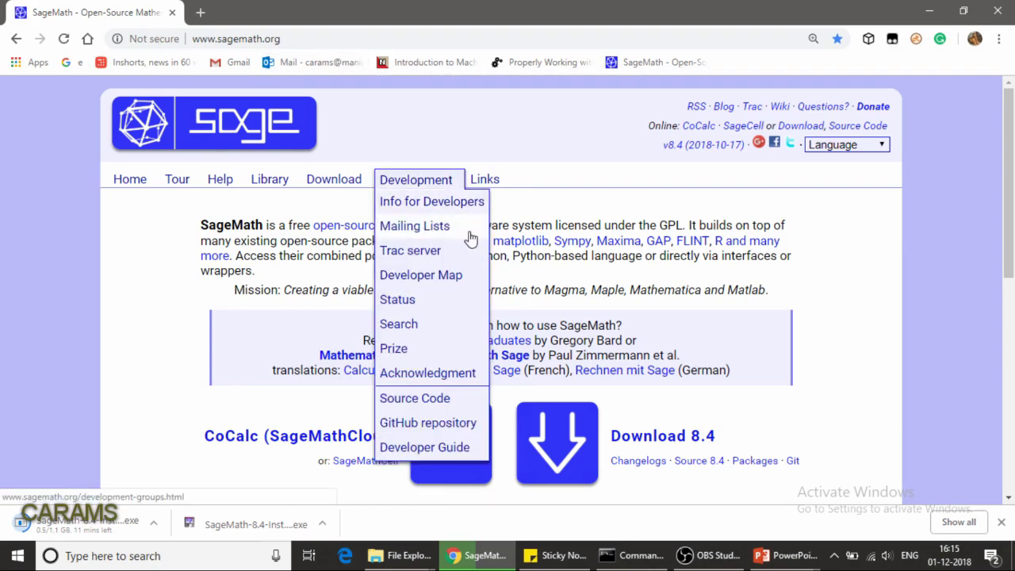
pyautogui.scroll(-2, 713, 293)
pyautogui.scroll(-3, 713, 292)
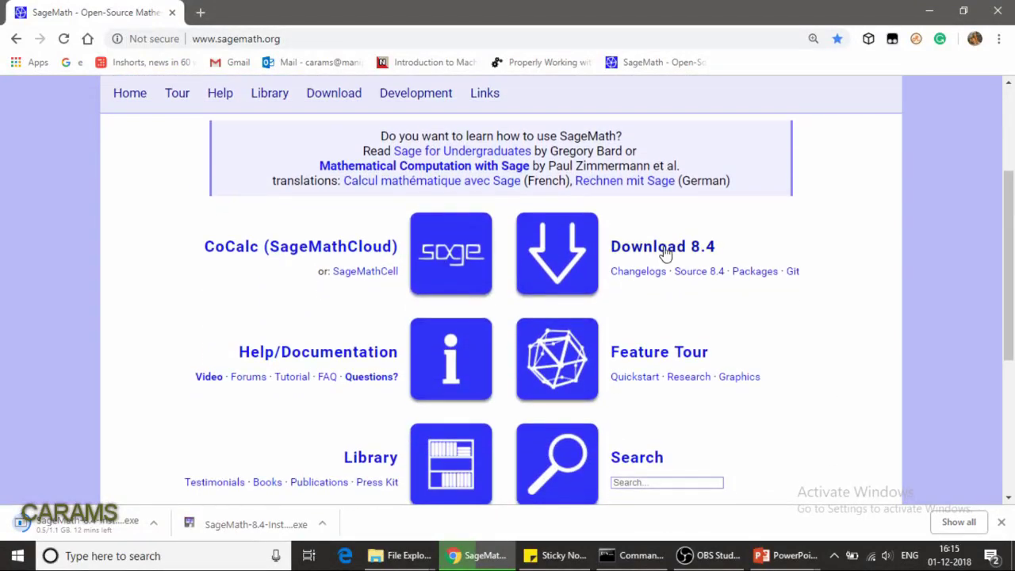
pyautogui.click(663, 247)
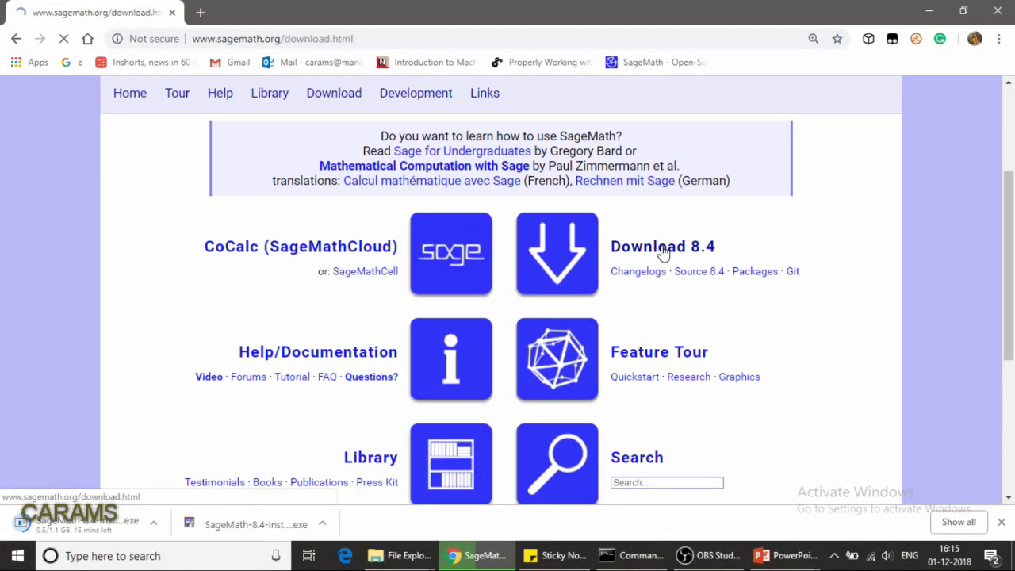
pyautogui.scroll(-1, 523, 249)
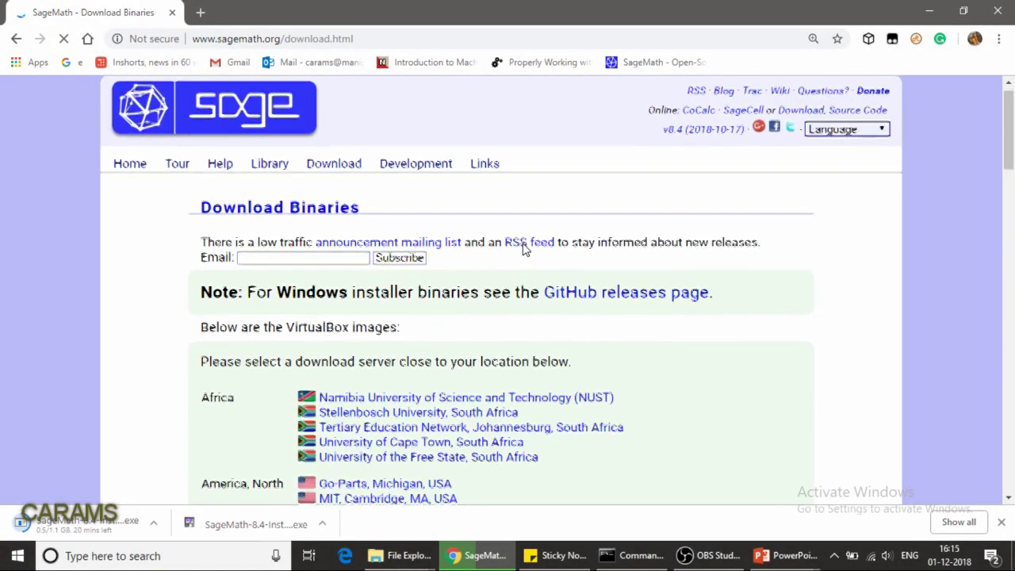
pyautogui.scroll(1, 525, 250)
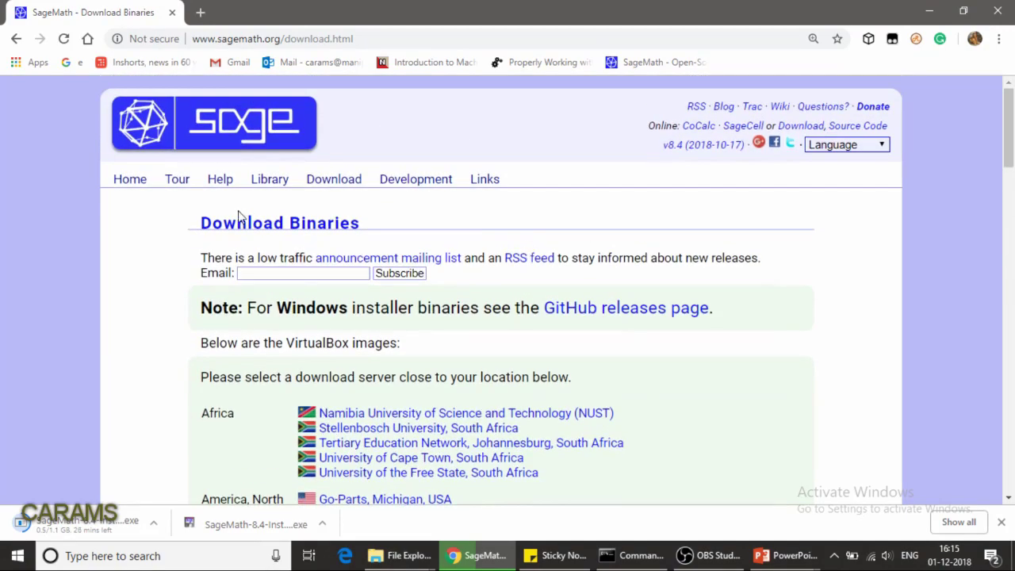
pyautogui.moveTo(203, 222); pyautogui.dragTo(373, 222)
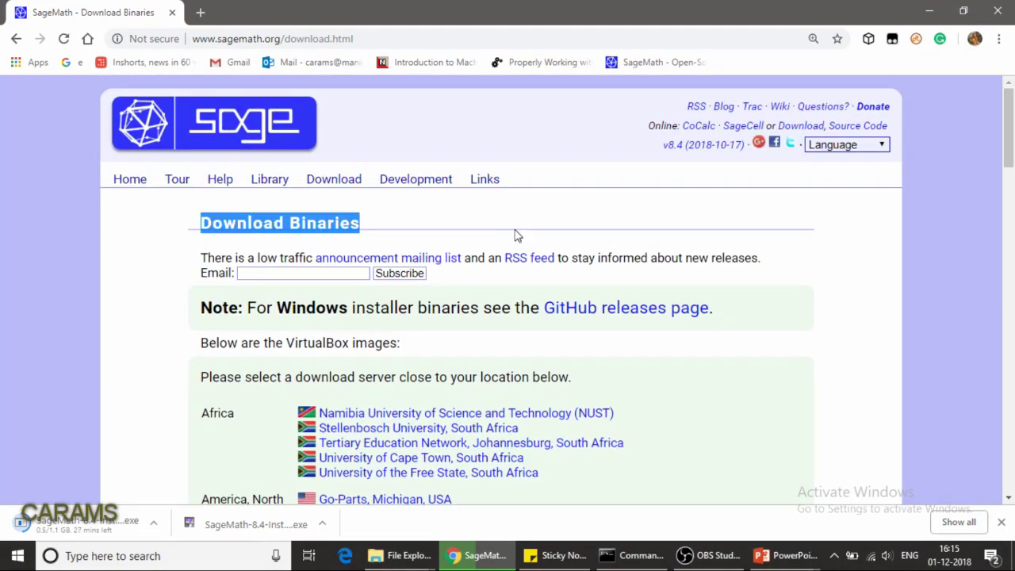
# Open the Windows binaries download page from the Microsoft Windows section and highlight its heading.
pyautogui.scroll(-4, 515, 235)
pyautogui.scroll(-7, 517, 230)
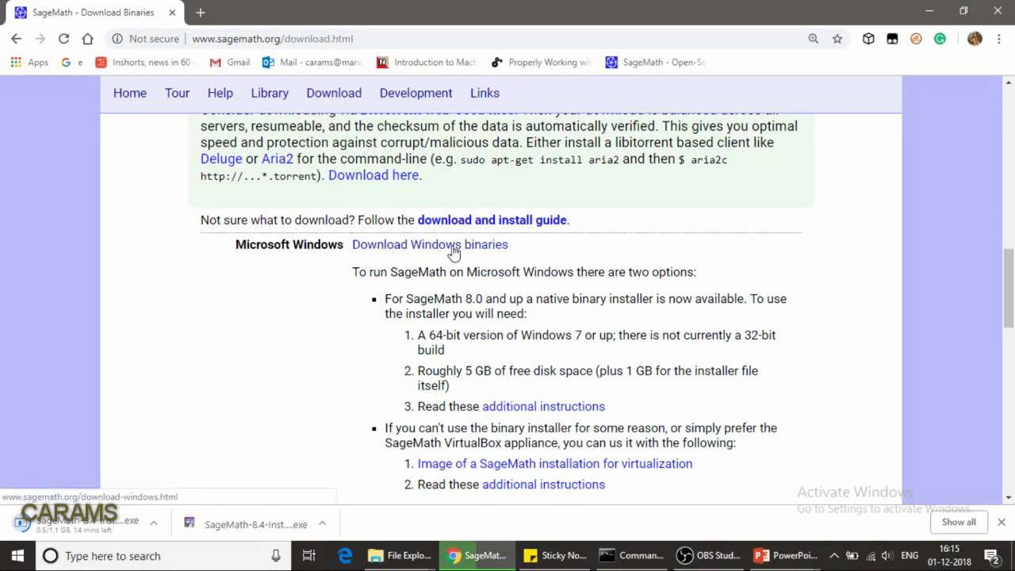
pyautogui.moveTo(523, 247); pyautogui.dragTo(349, 246)
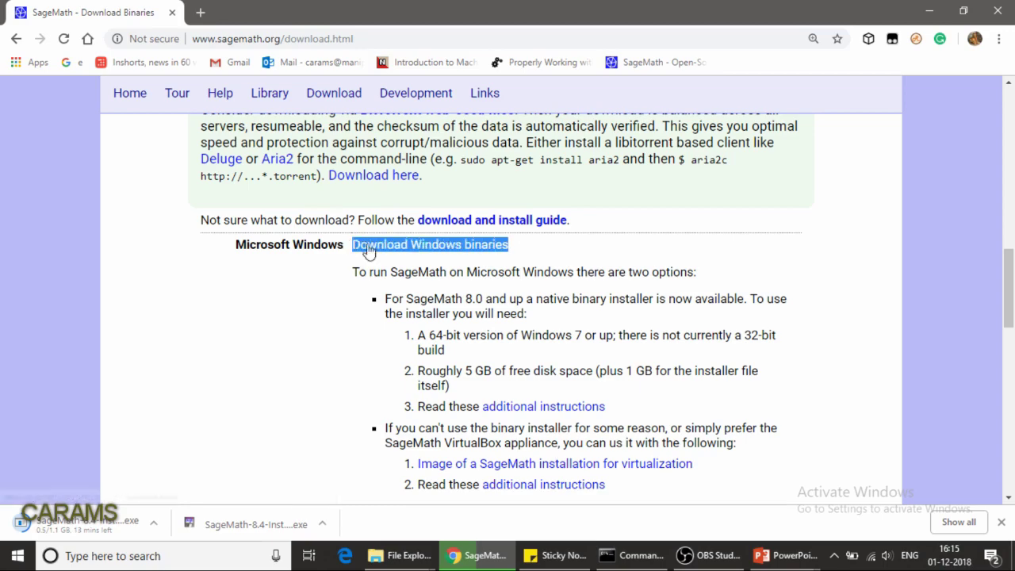
pyautogui.click(373, 252)
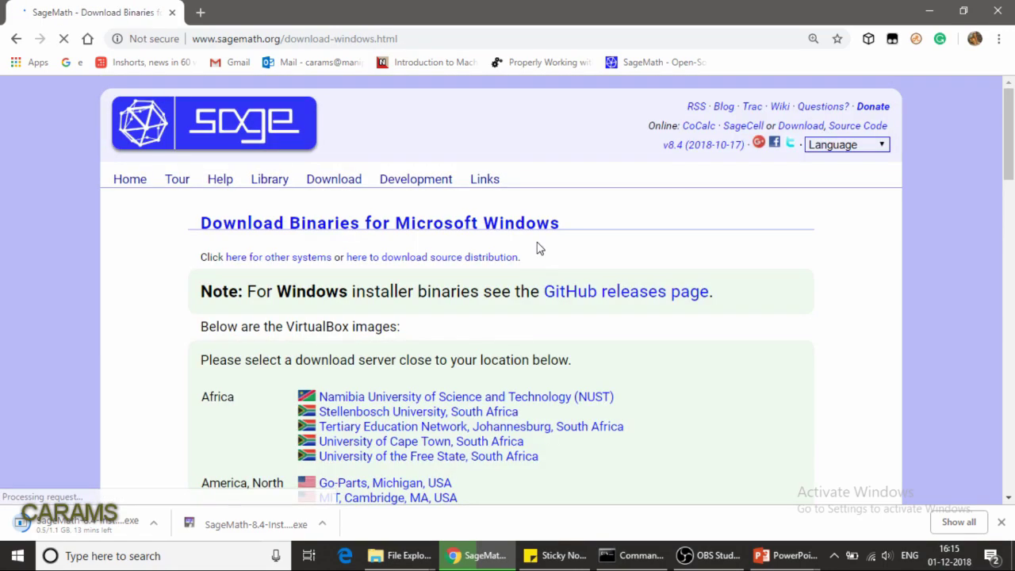
pyautogui.moveTo(563, 229); pyautogui.dragTo(202, 222)
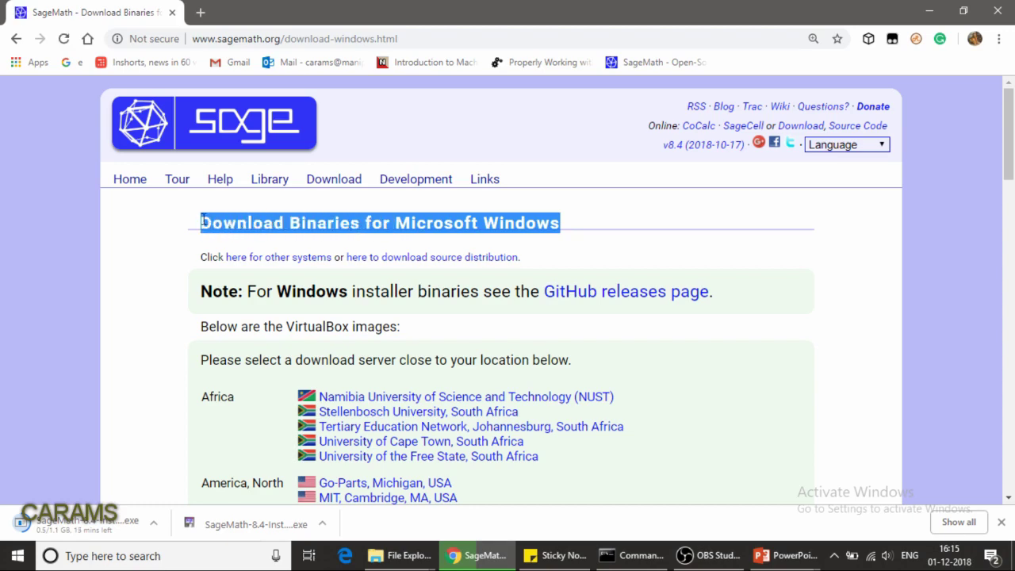
# Choose the Indian Institute of Technology Madras, India mirror under Asia as the download server.
pyautogui.scroll(-3, 629, 289)
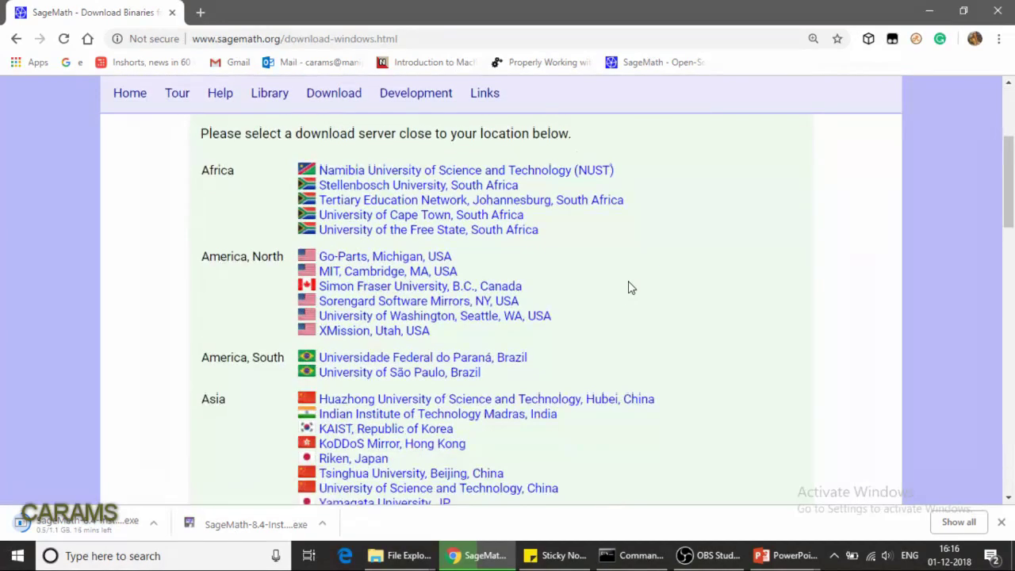
pyautogui.scroll(-1, 369, 354)
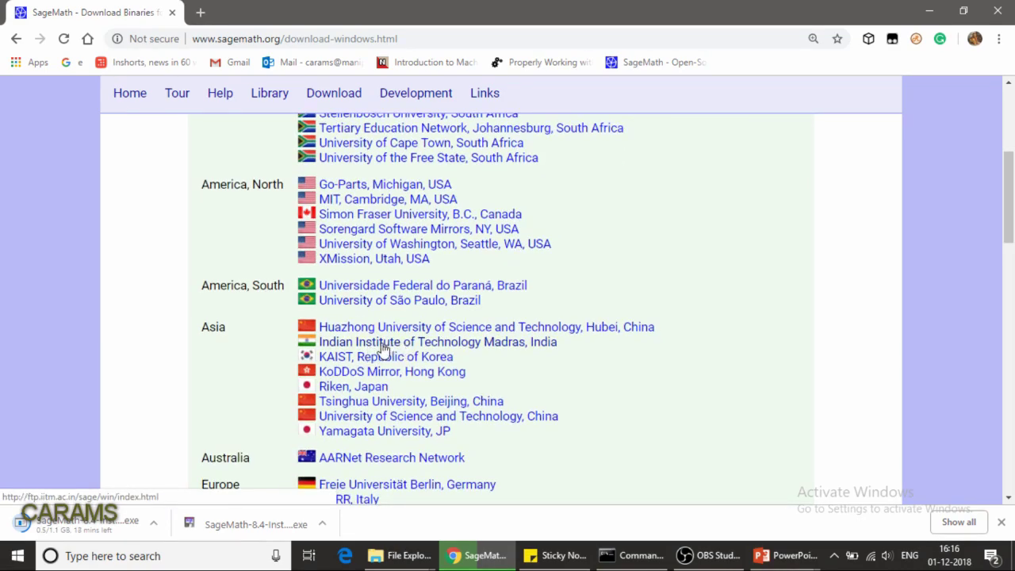
pyautogui.click(512, 344)
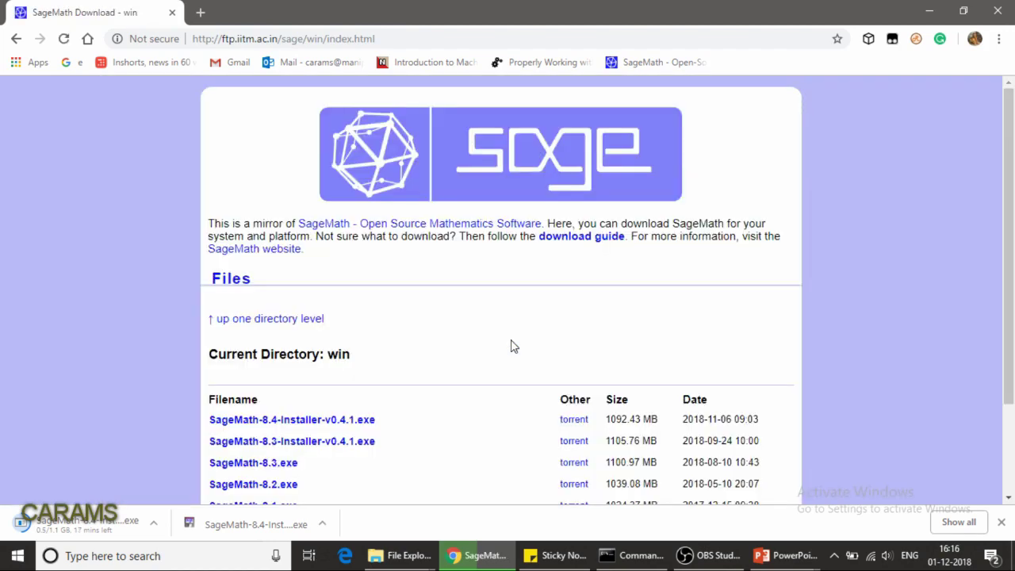
# Download SageMath-8.4-Installer-v0.4.1.exe from the mirror's list of Windows files.
pyautogui.scroll(-3, 456, 343)
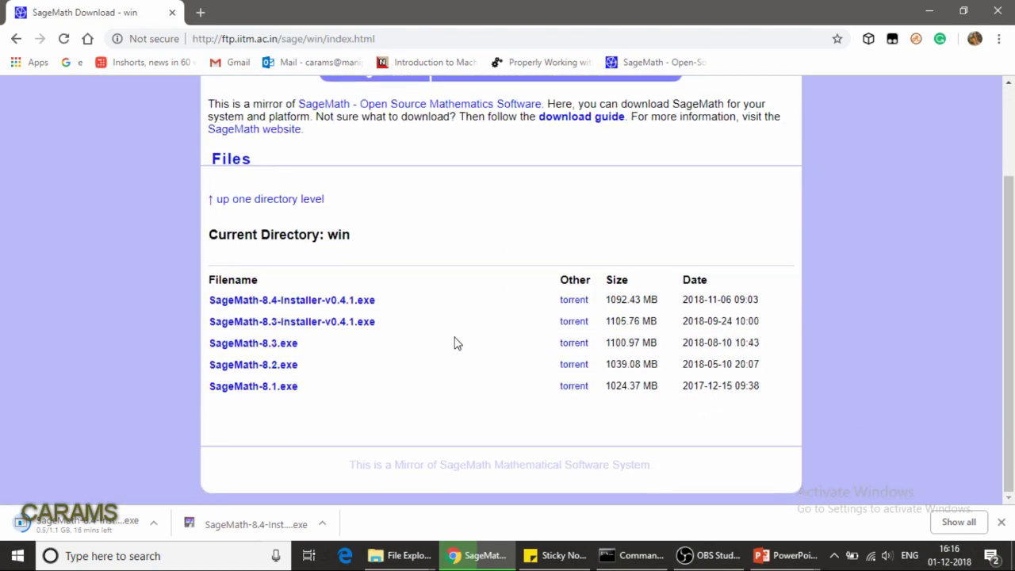
pyautogui.moveTo(204, 301); pyautogui.dragTo(379, 302)
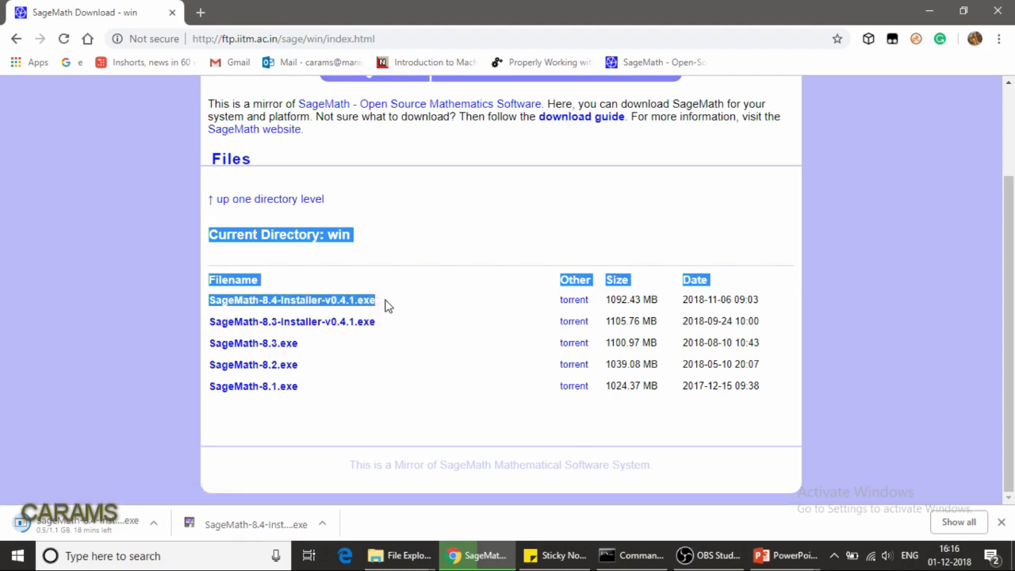
pyautogui.click(372, 428)
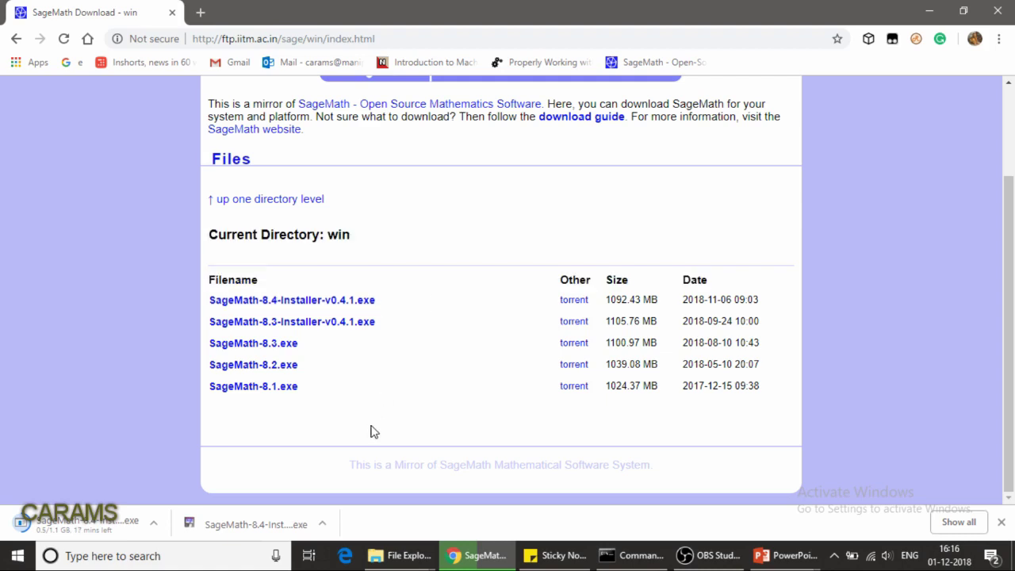
pyautogui.click(331, 305)
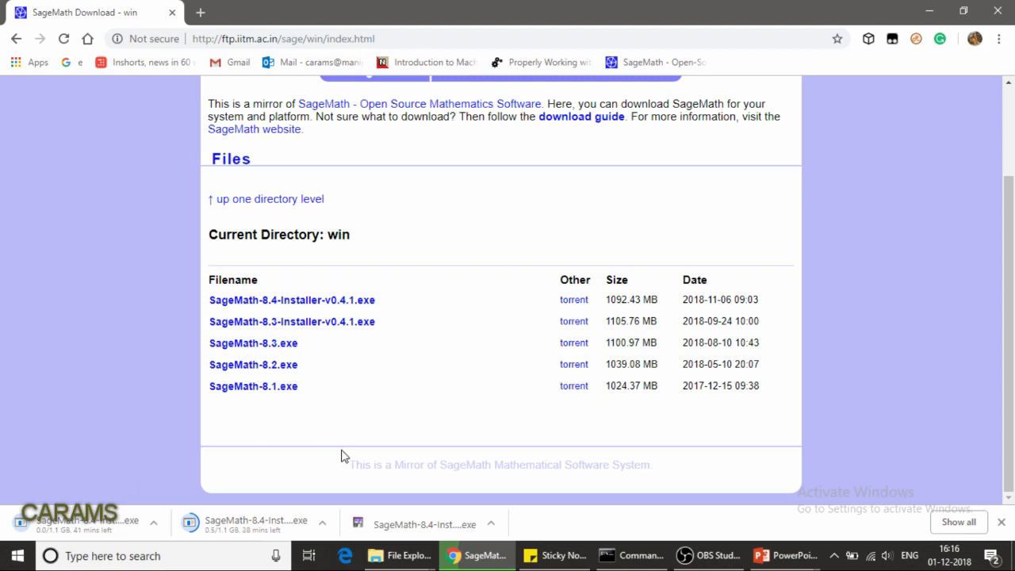
# Switch to the Downloads folder in File Explorer and run SageMath-8.4-Installer-v0.4.1.
pyautogui.hotkey('alt', 'Tab')
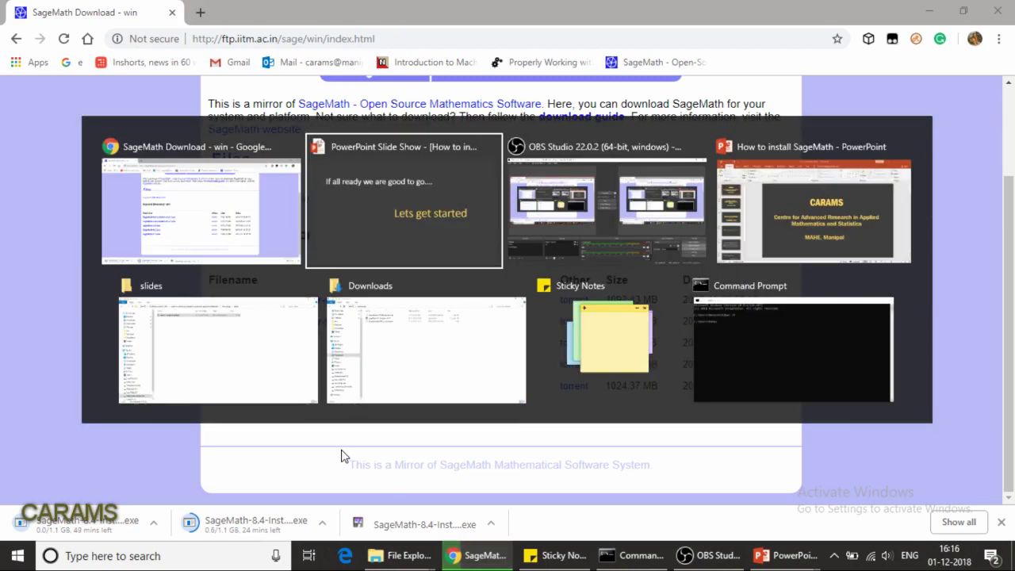
pyautogui.click(417, 356)
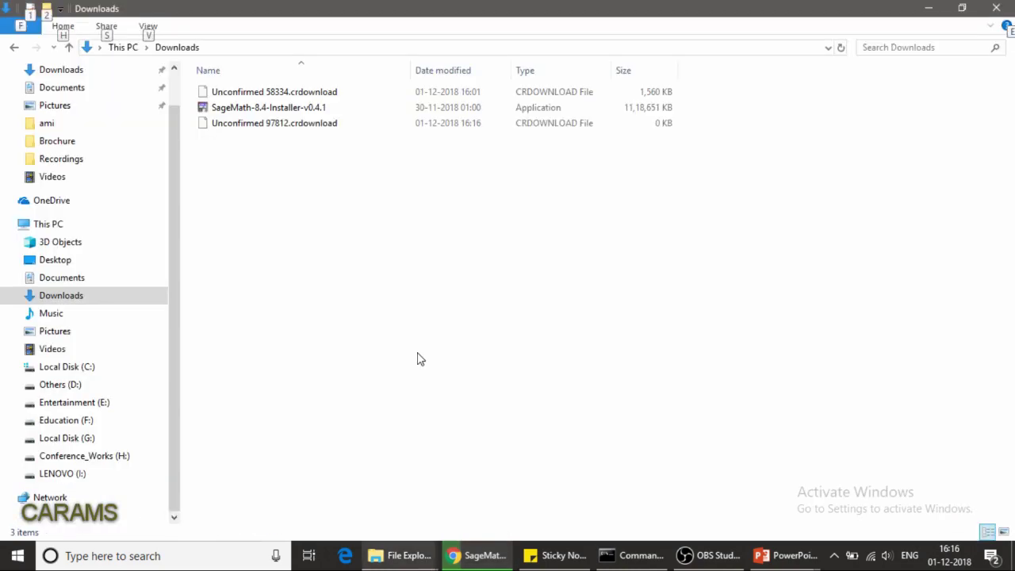
pyautogui.doubleClick(307, 111)
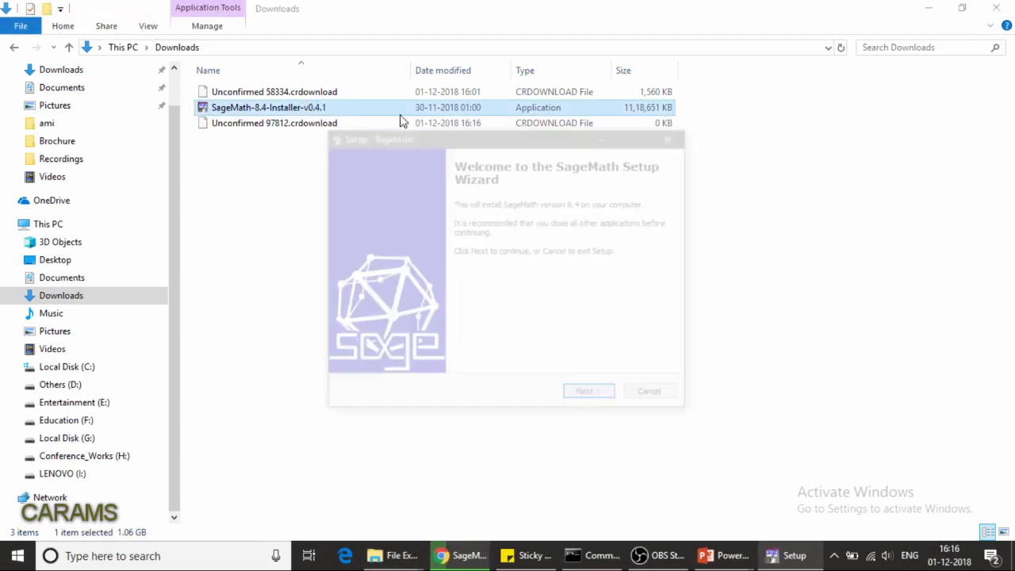
# Accept the SageMath license agreement and choose to install just for the current user.
pyautogui.click(591, 397)
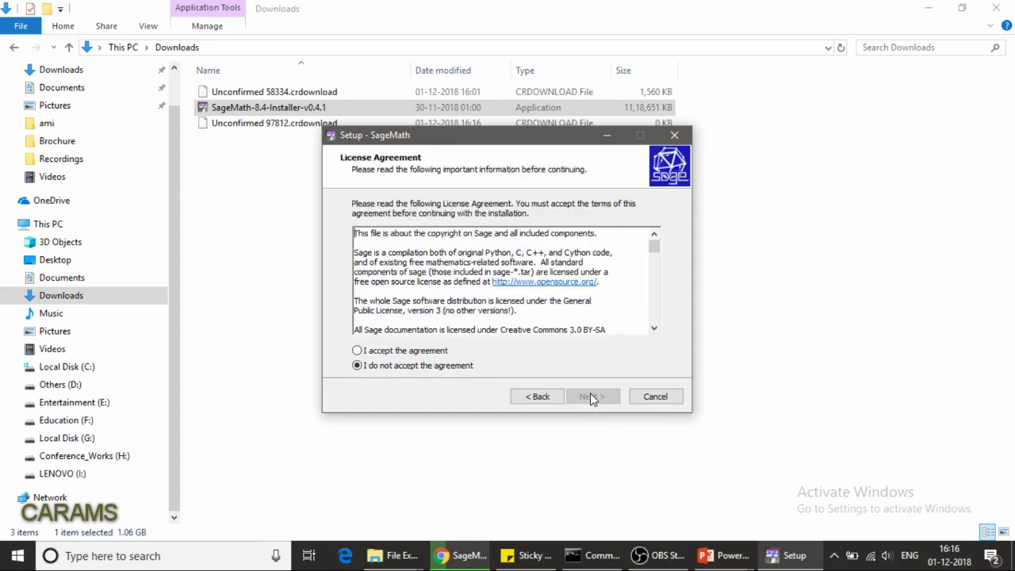
pyautogui.click(406, 352)
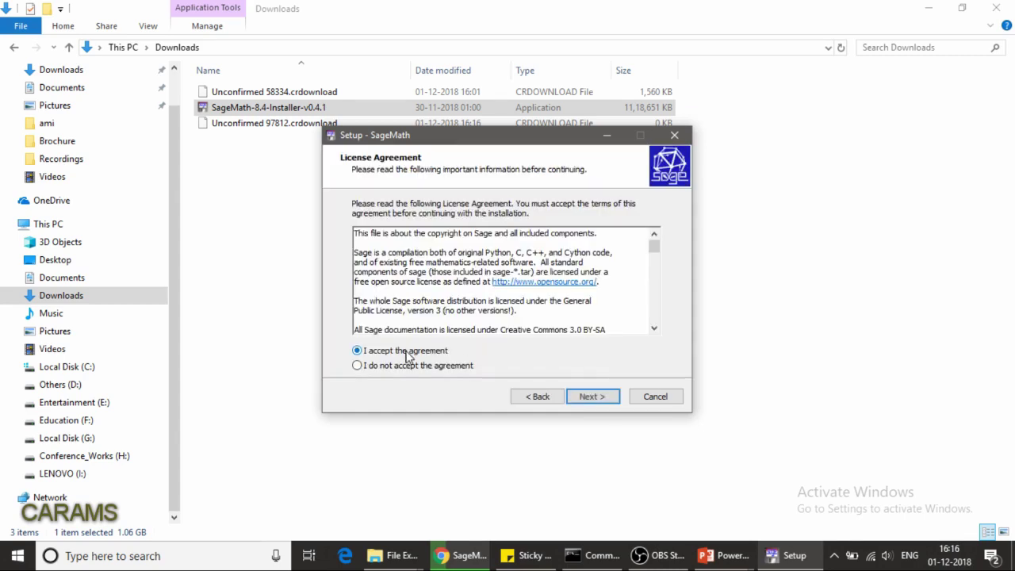
pyautogui.click(600, 401)
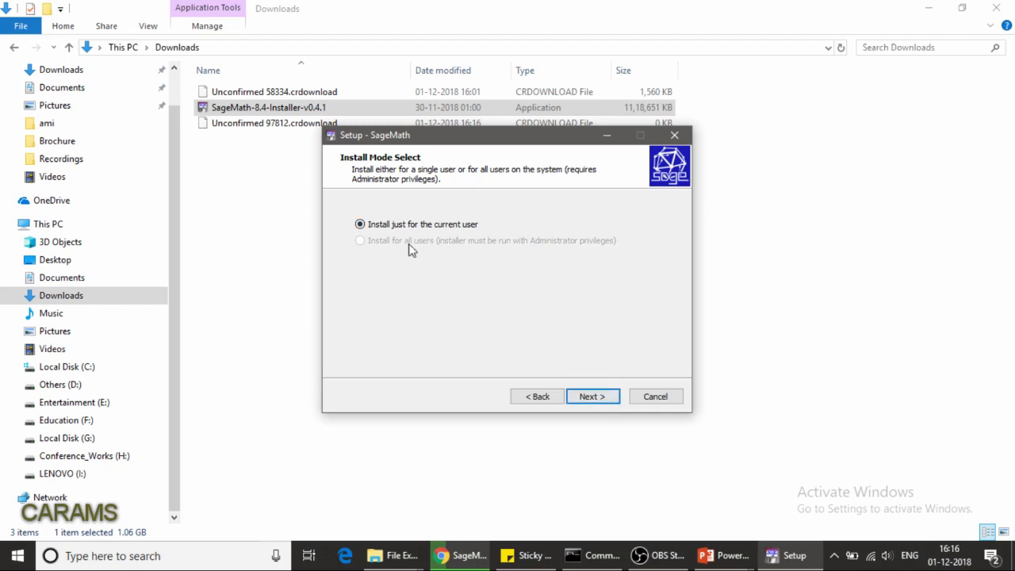
pyautogui.click(596, 397)
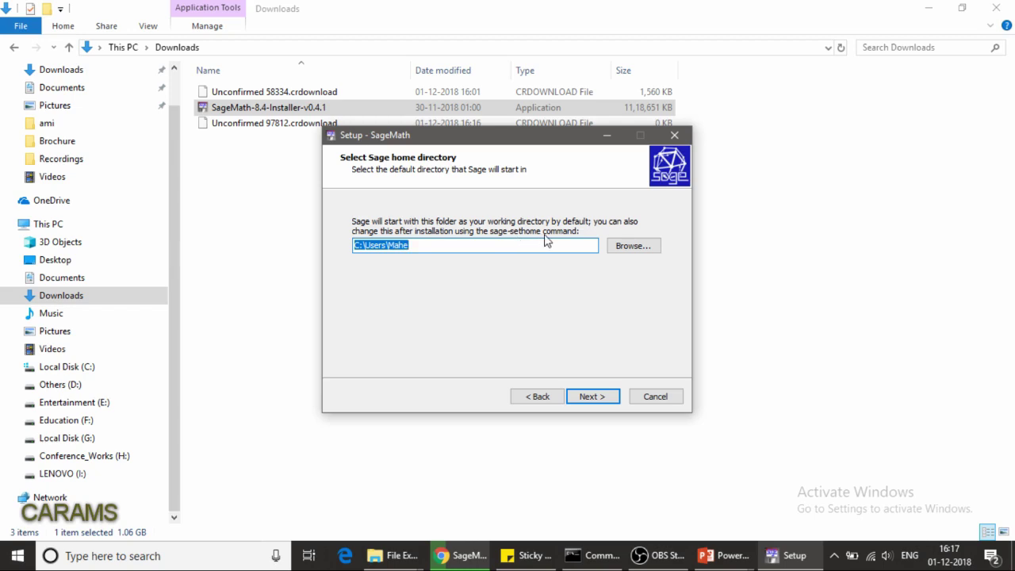
# Set the Sage home directory to D:\Program Files and continue to the additional tasks.
pyautogui.click(624, 249)
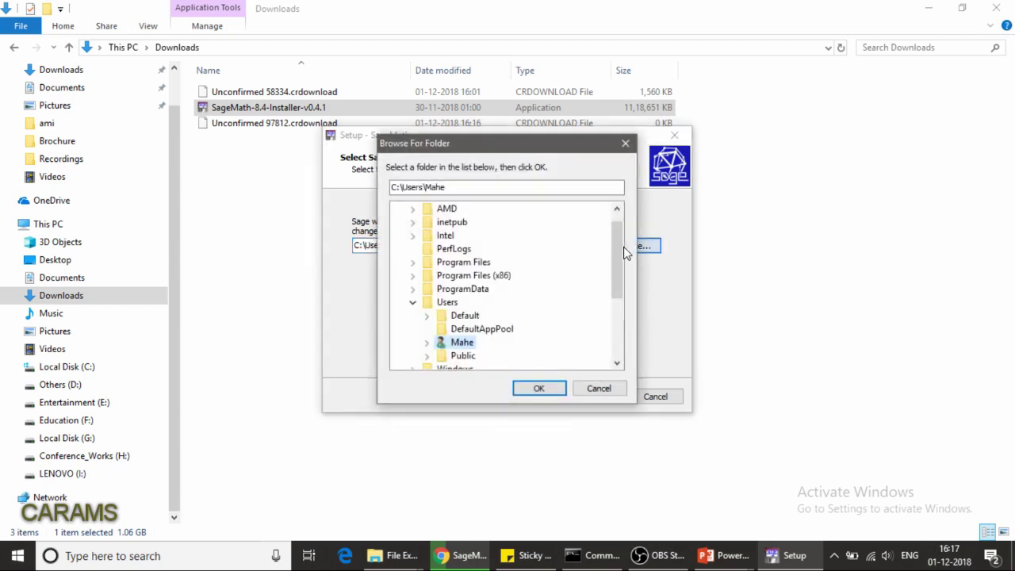
pyautogui.moveTo(616, 267); pyautogui.dragTo(627, 333)
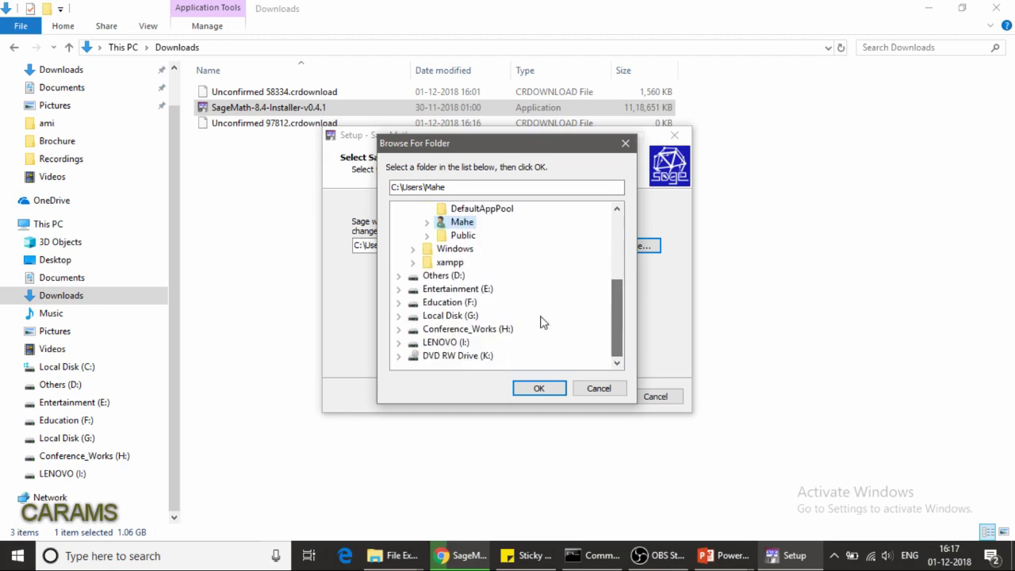
pyautogui.click(403, 279)
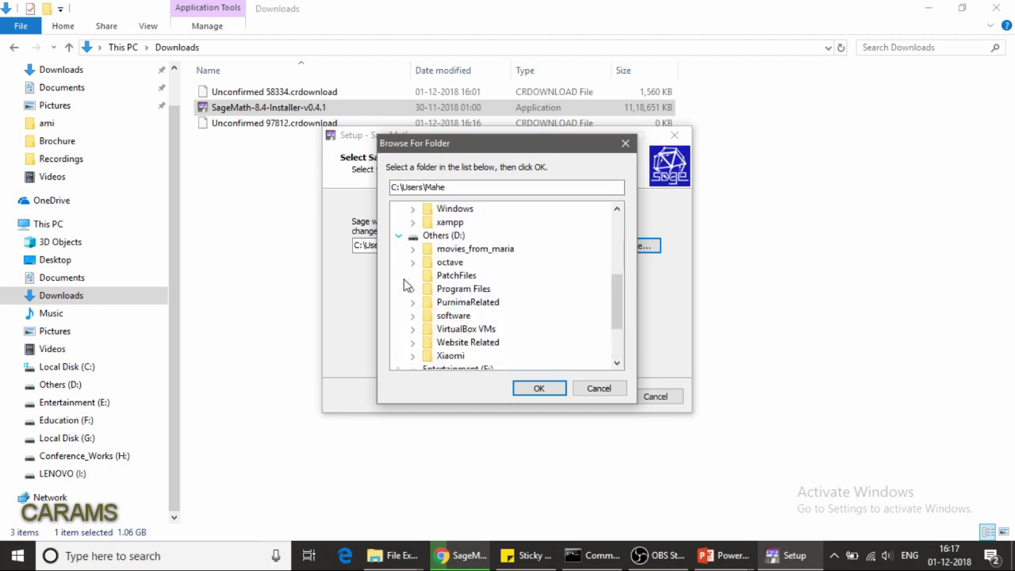
pyautogui.click(466, 291)
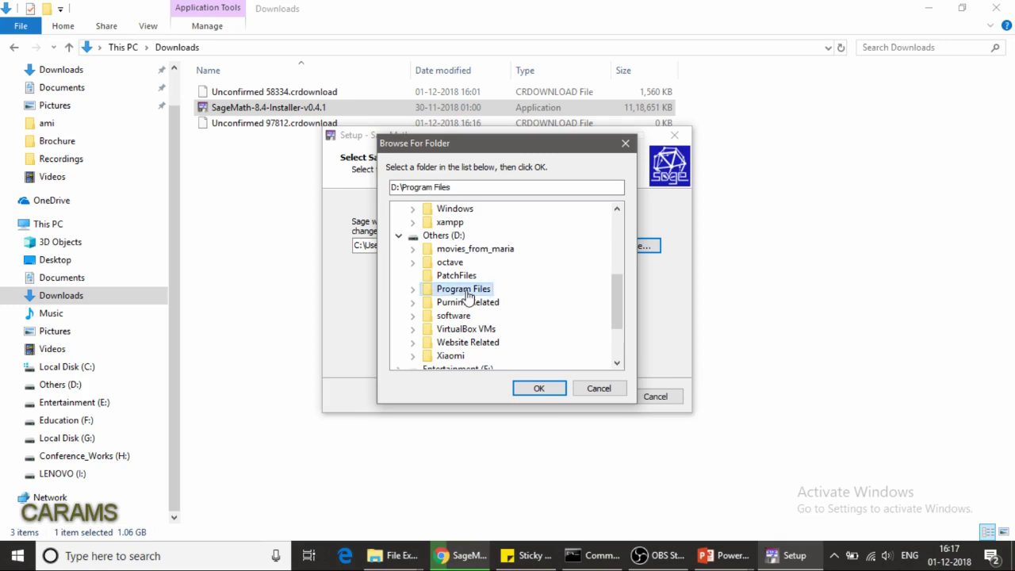
pyautogui.click(540, 389)
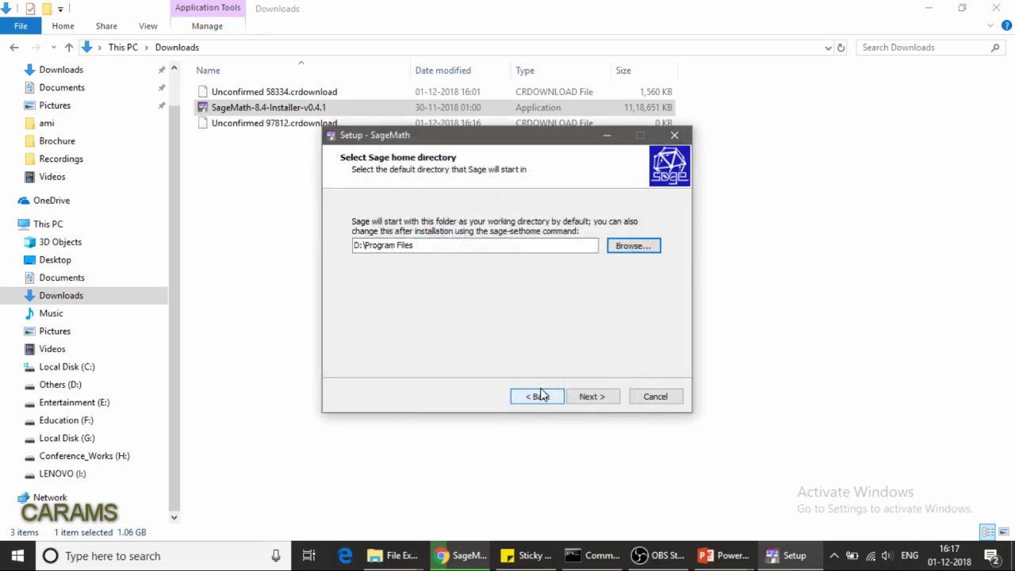
pyautogui.click(588, 397)
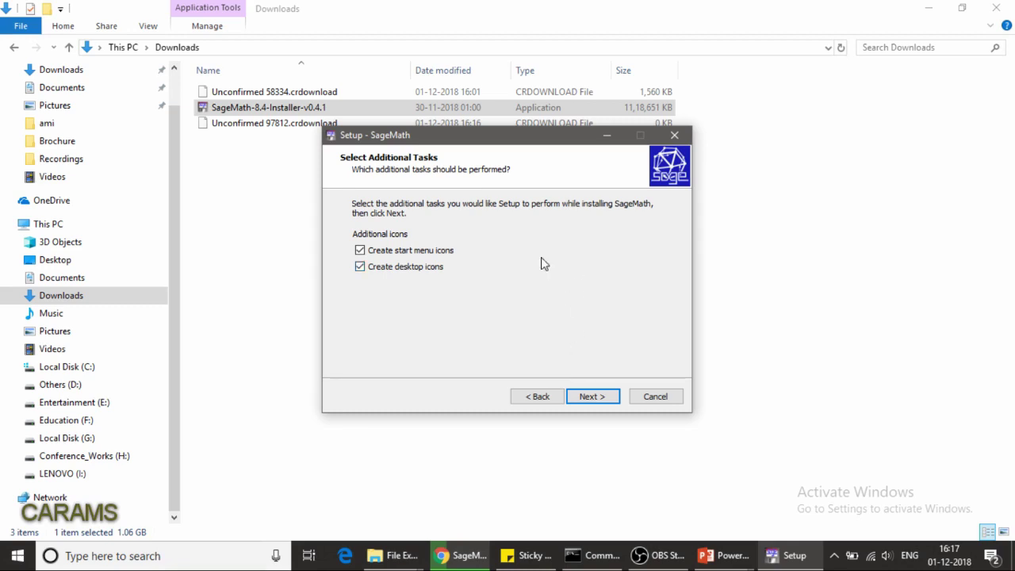
# Start the installation with start menu and desktop icons selected, and cancel the setup while it is extracting files.
pyautogui.click(591, 398)
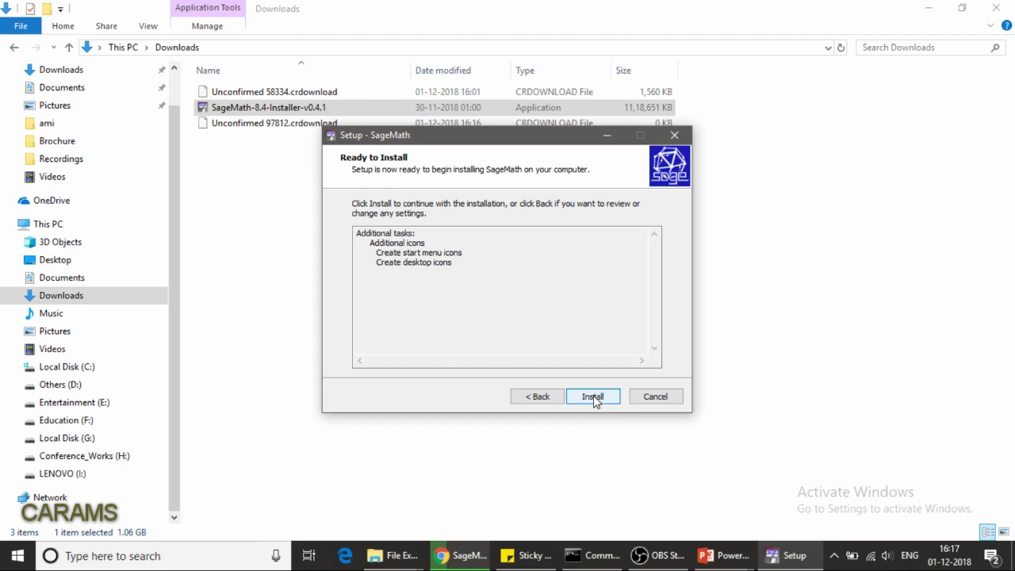
pyautogui.click(592, 397)
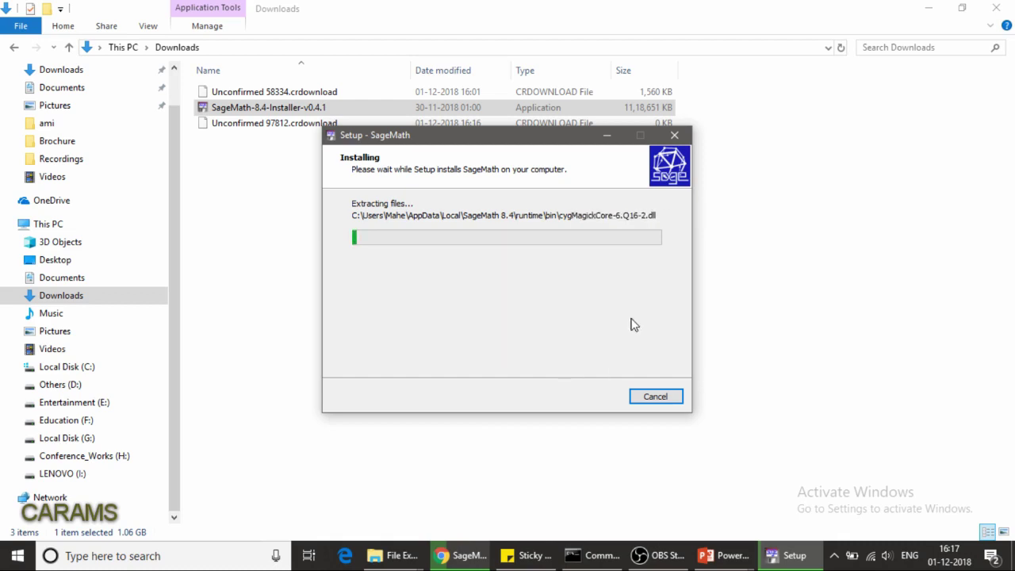
pyautogui.click(647, 398)
pyautogui.click(557, 348)
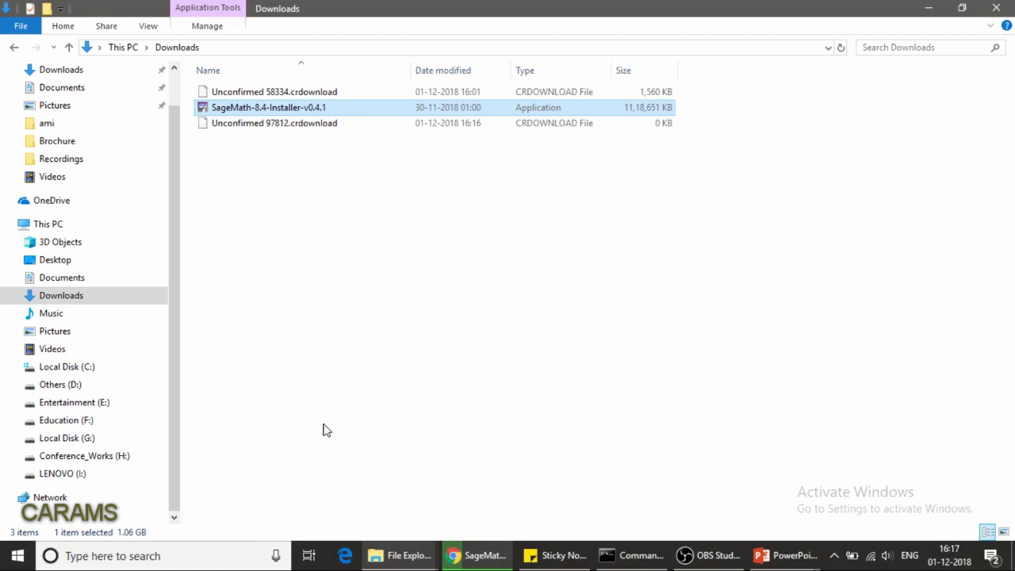
# Look through the recently added apps in Windows and search for "sagemath".
pyautogui.click(21, 555)
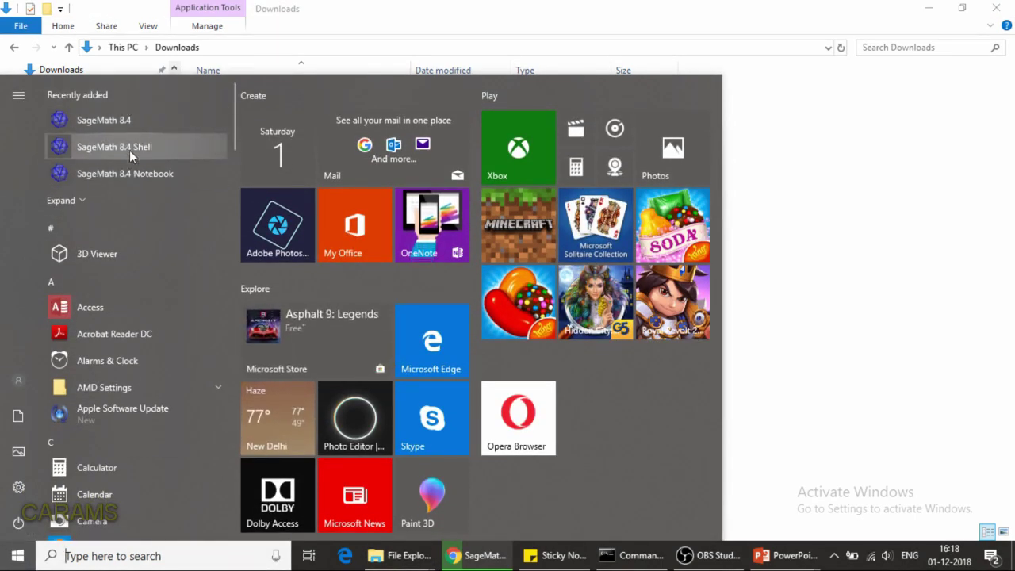
pyautogui.click(111, 555)
pyautogui.write('sagemath')
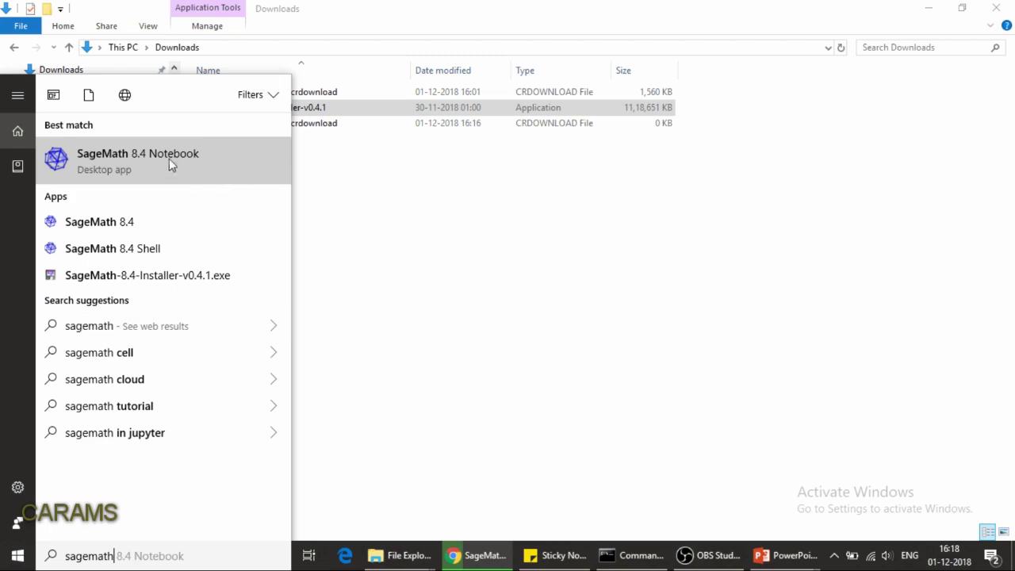
# Launch SageMath 8.4 Notebook and open the SageMath 8.4 folder in the Jupyter file list.
pyautogui.click(128, 155)
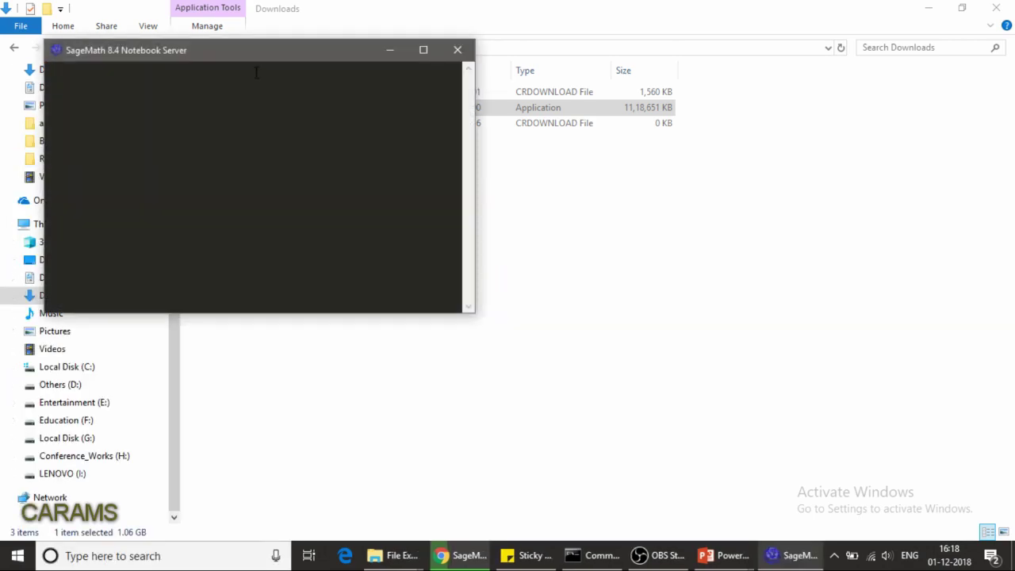
pyautogui.moveTo(225, 54); pyautogui.dragTo(422, 92)
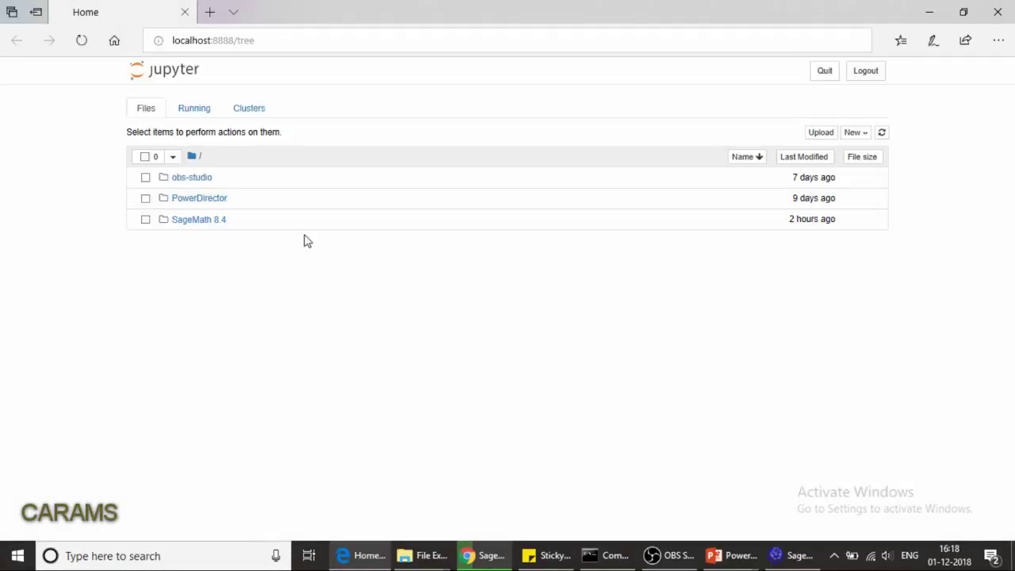
pyautogui.click(193, 222)
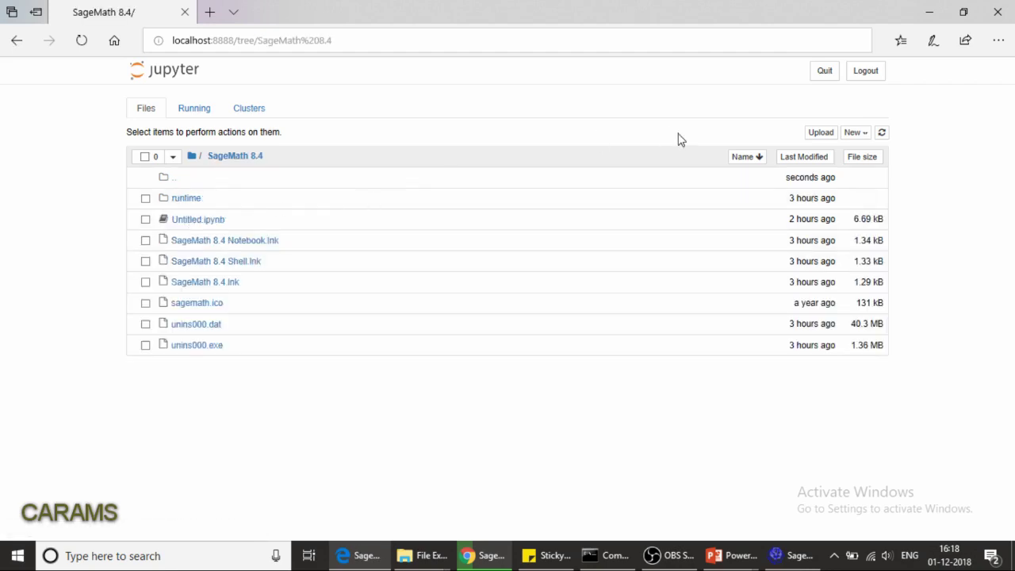
# Create a new SageMath 8.4 notebook in this folder and evaluate 2+4 and 7+8 in separate cells.
pyautogui.click(860, 135)
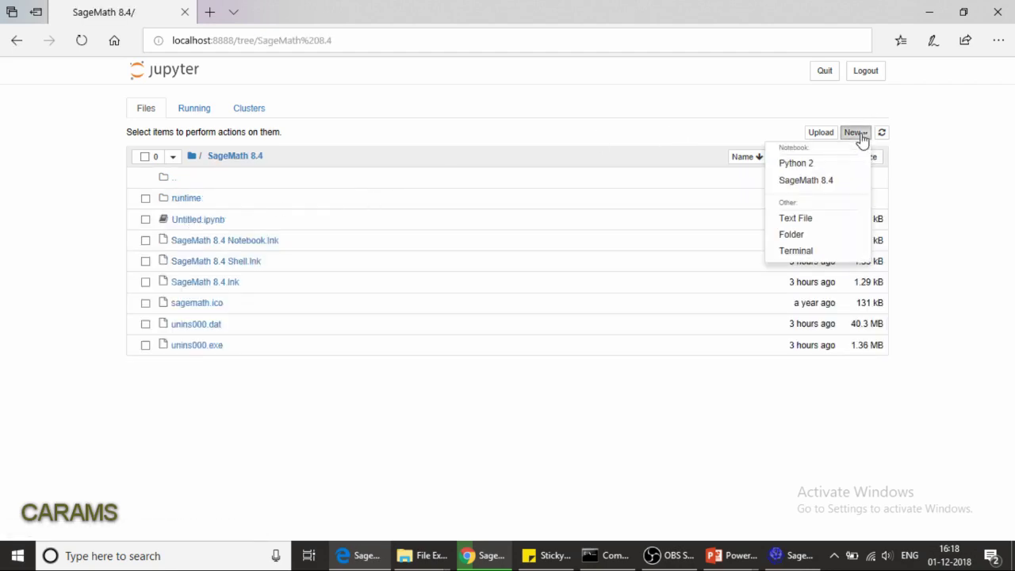
pyautogui.click(825, 181)
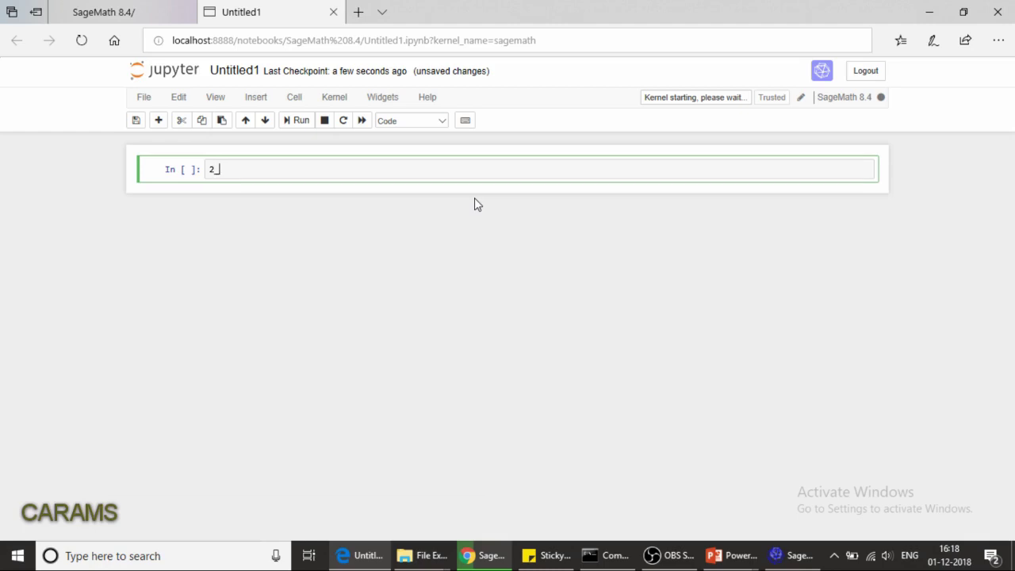
pyautogui.write('4')
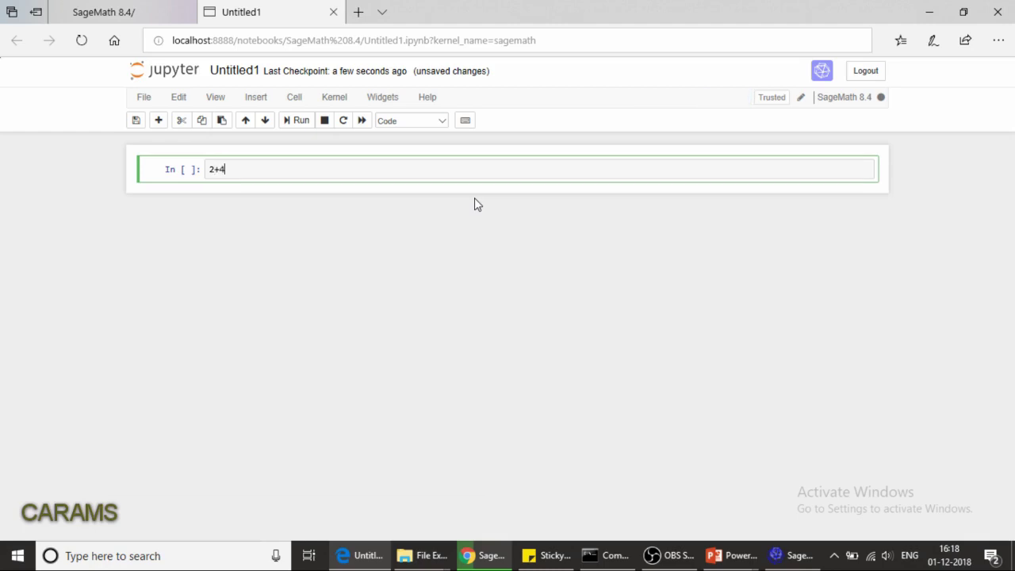
pyautogui.click(296, 123)
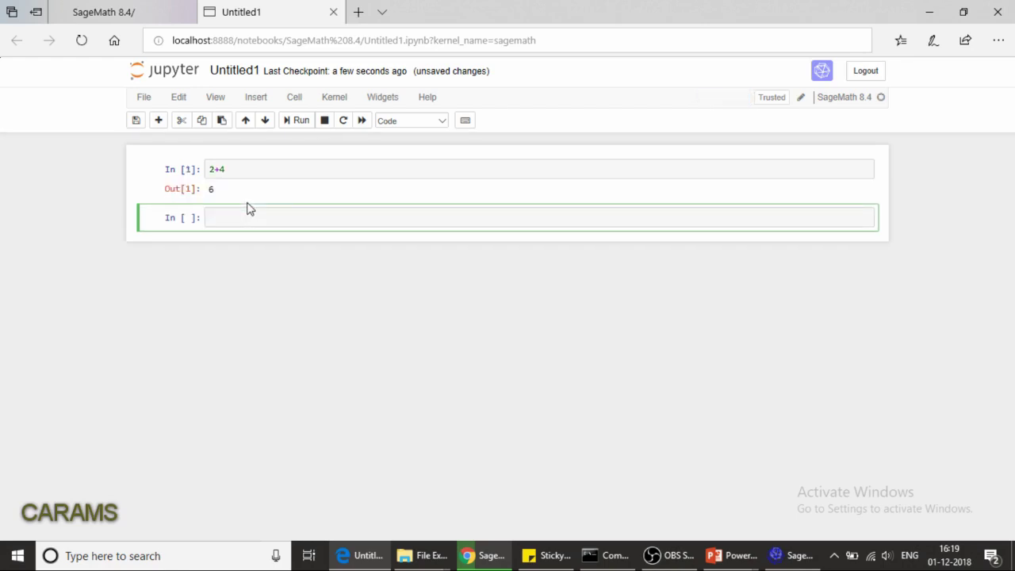
pyautogui.write('7+8')
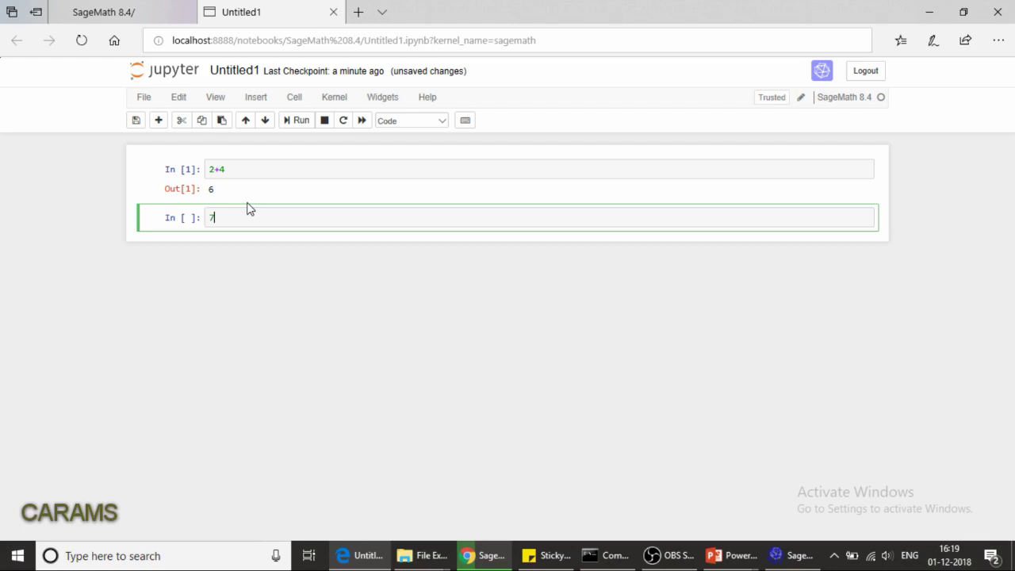
pyautogui.click(293, 119)
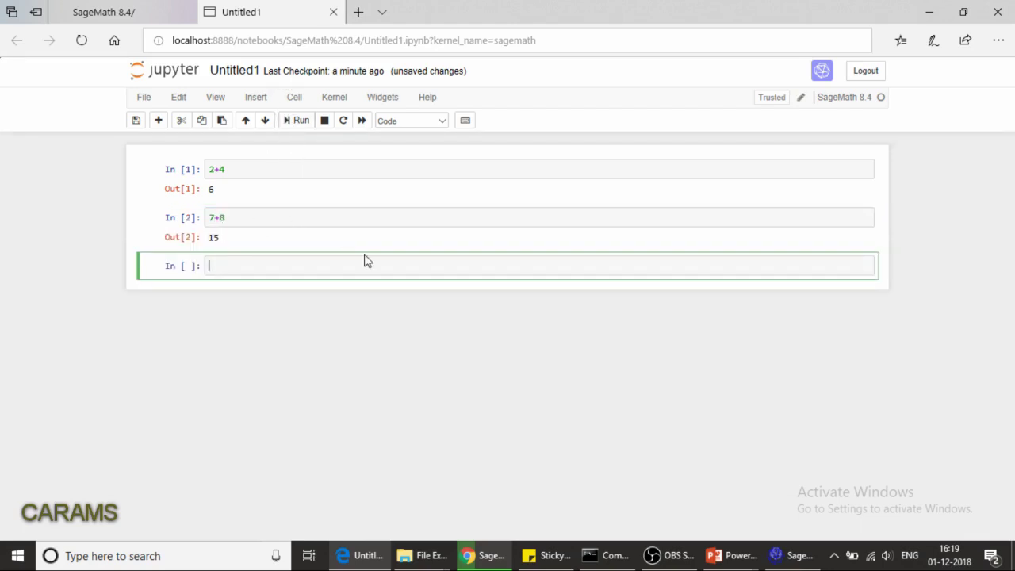